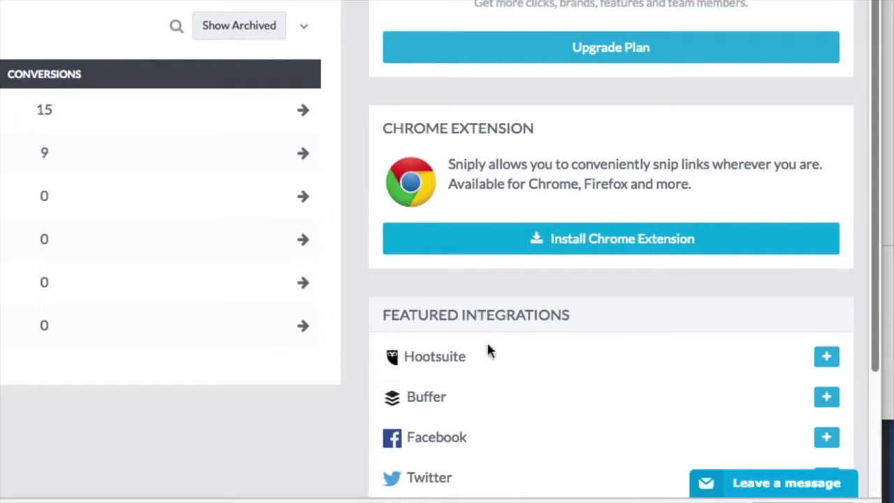
# Open the myteleworker brand profile's edit form to review its name, photo and home URL, and save it
pyautogui.scroll(-2, 531, 383)
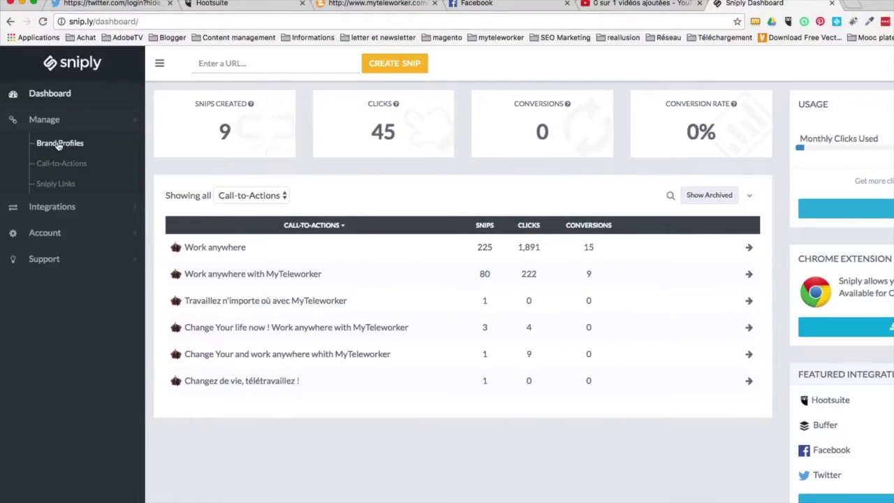
pyautogui.click(60, 143)
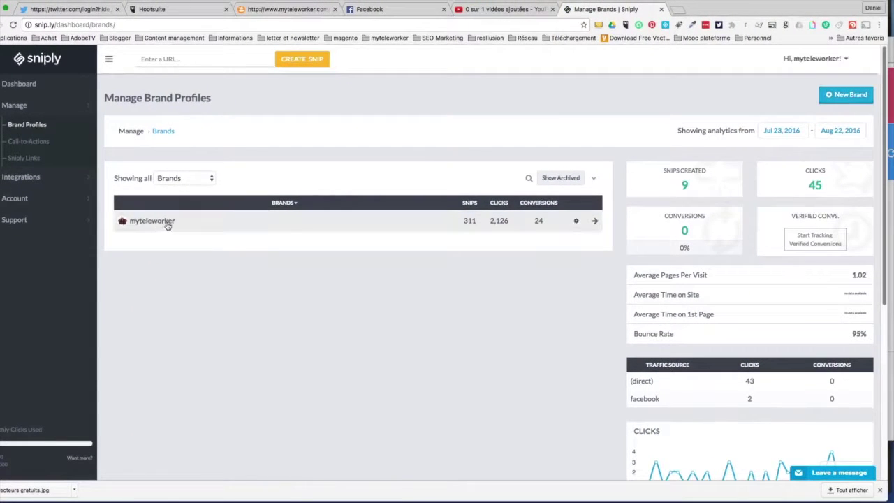
pyautogui.moveTo(717, 271)
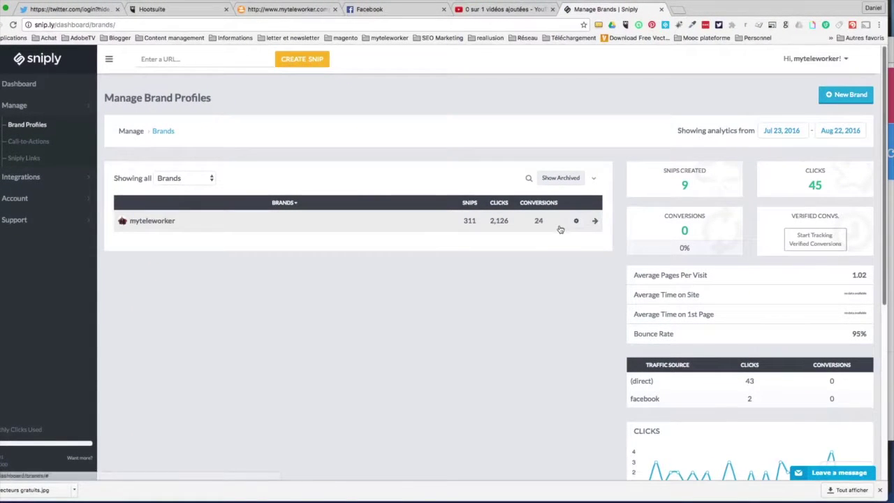
pyautogui.click(577, 222)
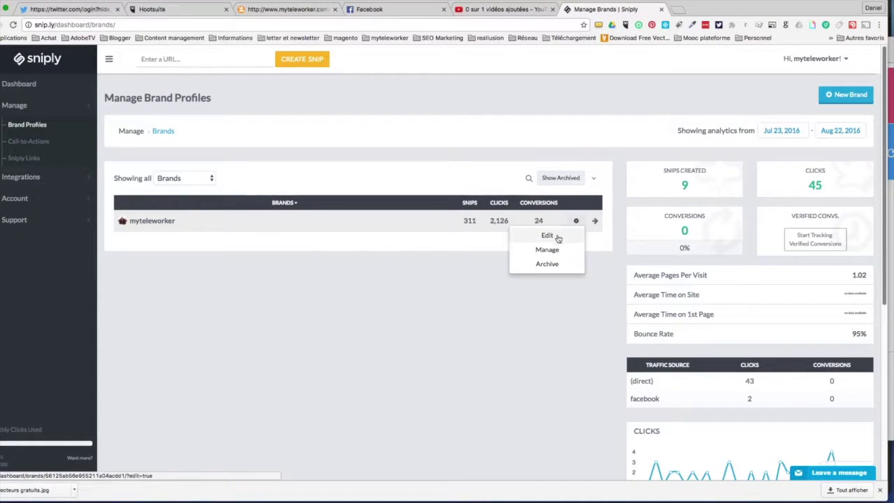
pyautogui.click(557, 237)
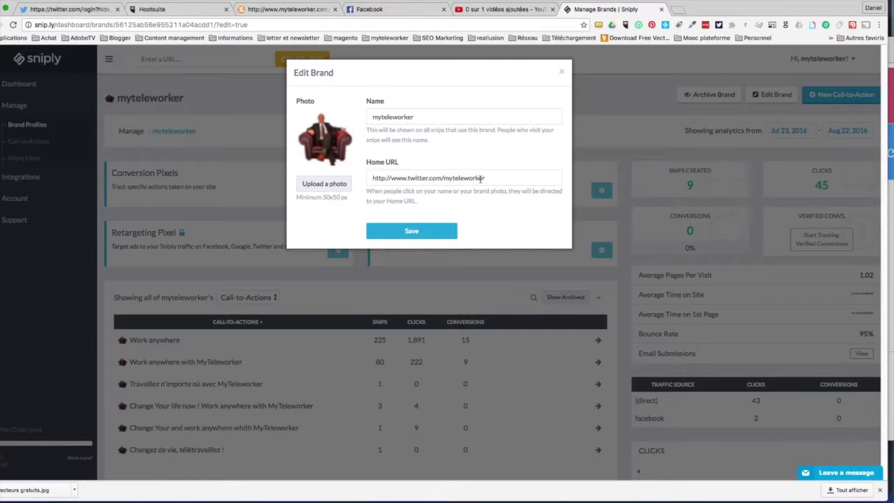
pyautogui.click(429, 233)
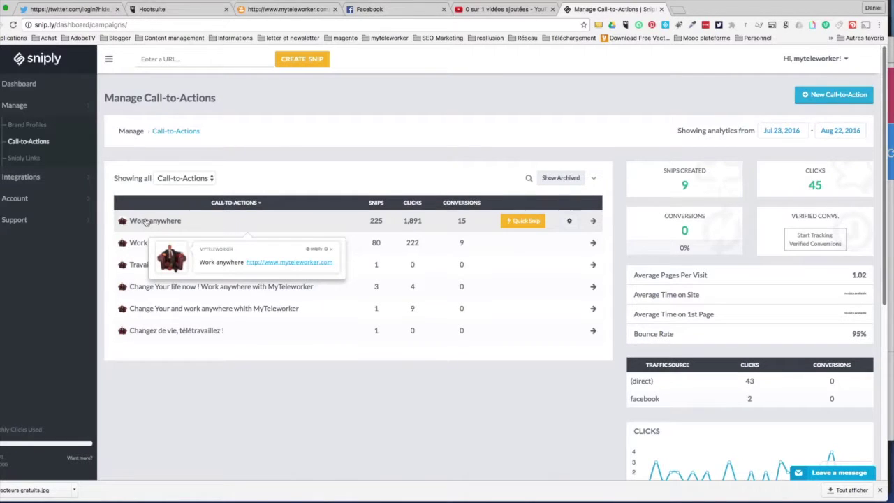
# Start a new call-to-action for the existing myteleworker brand, using the Button type
pyautogui.click(141, 221)
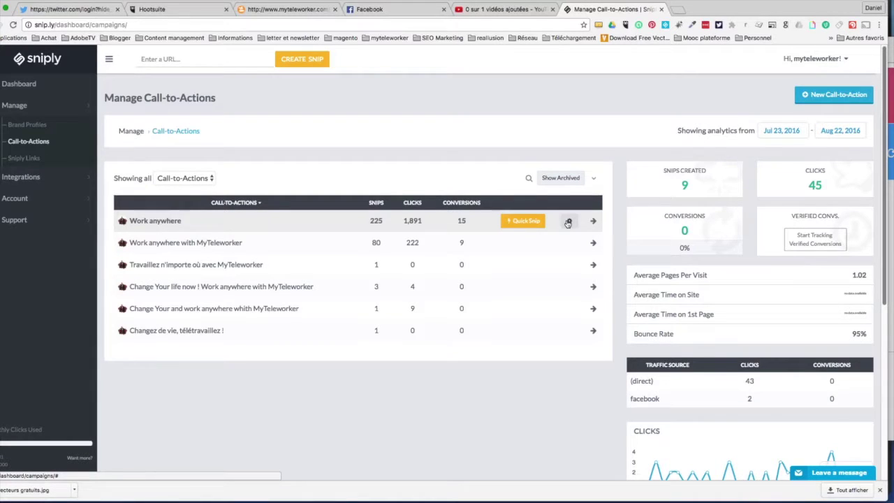
pyautogui.click(835, 95)
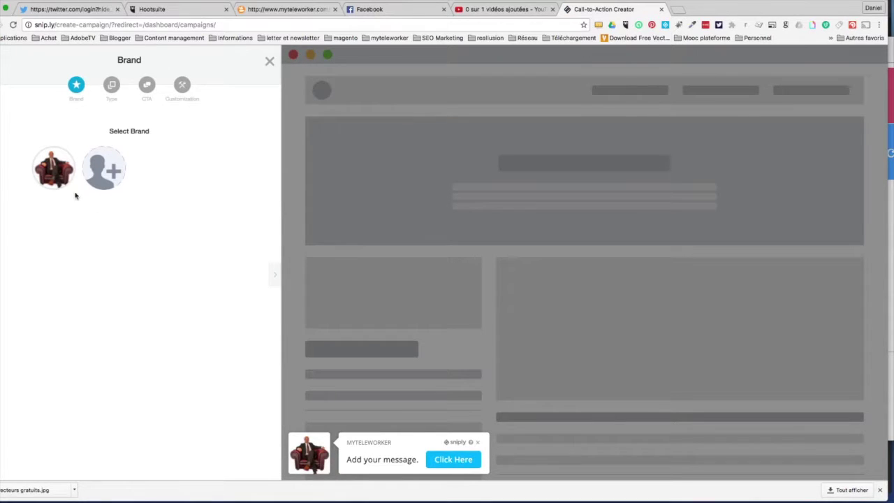
pyautogui.click(54, 168)
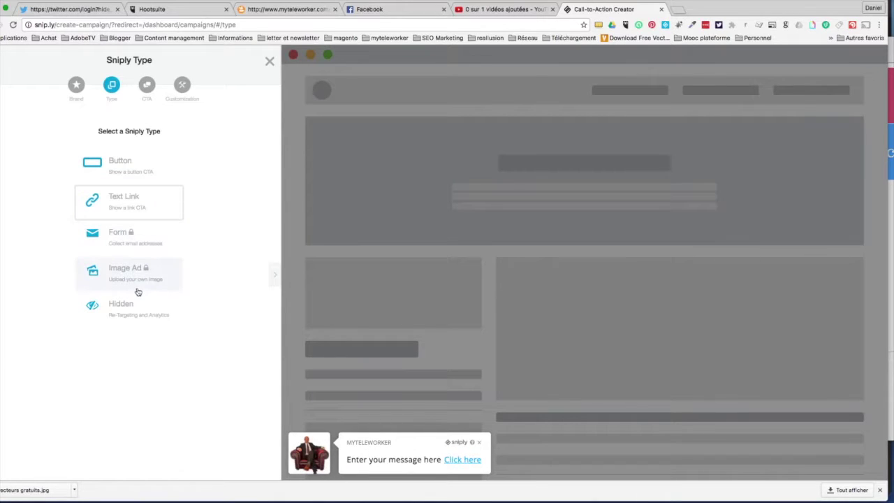
pyautogui.click(128, 173)
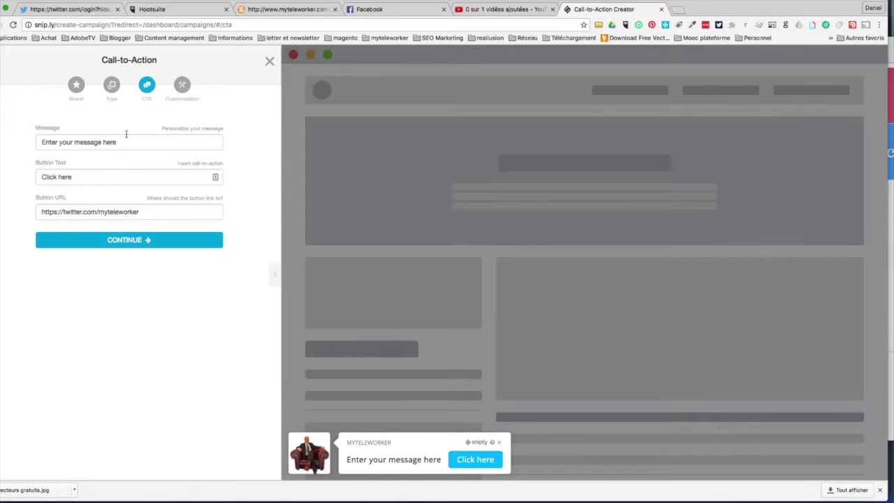
# Set the call-to-action's message to "Venez discuter avec moi" and its button text to "Cliquez ici"
pyautogui.click(137, 149)
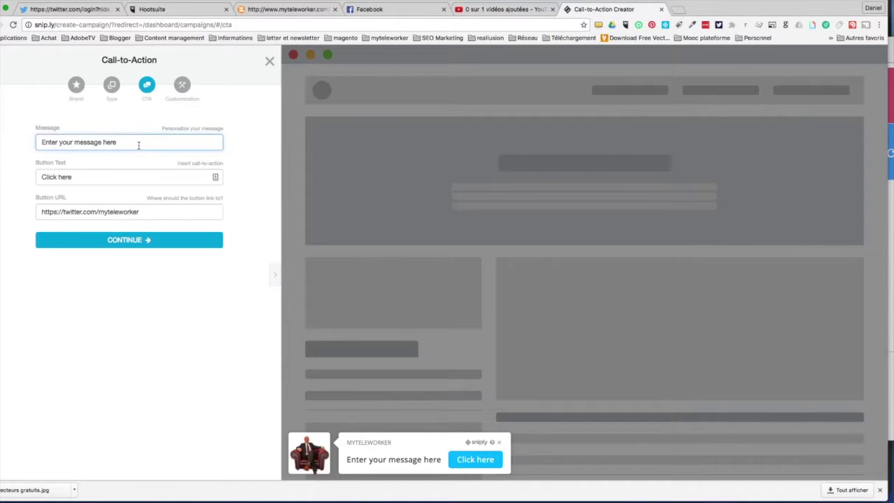
pyautogui.press('super+a')
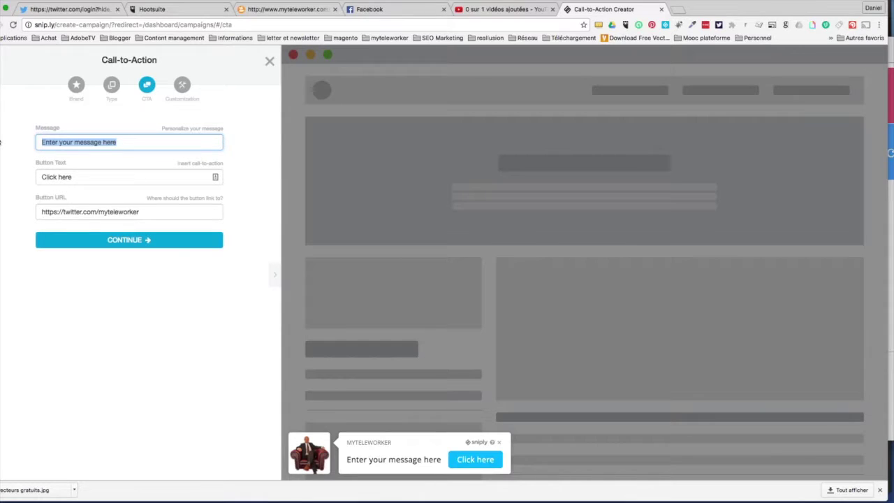
pyautogui.write('Venez discuter avec moi')
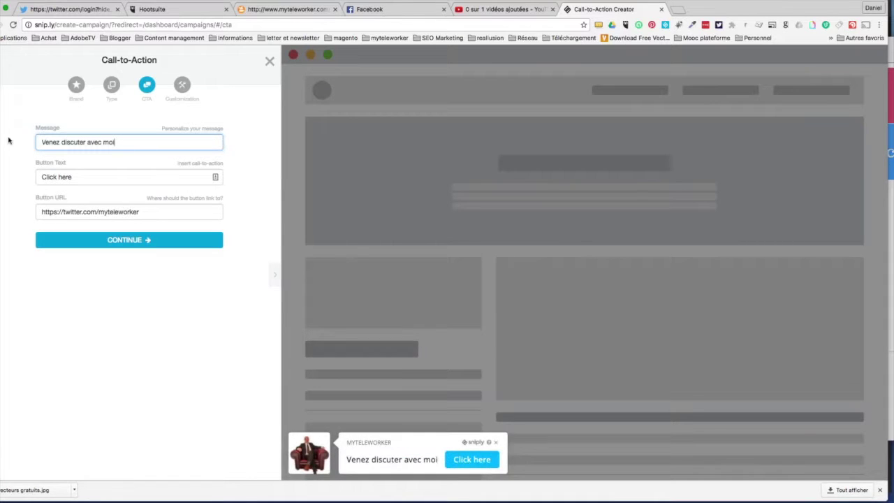
pyautogui.click(83, 178)
pyautogui.moveTo(77, 178); pyautogui.dragTo(28, 181)
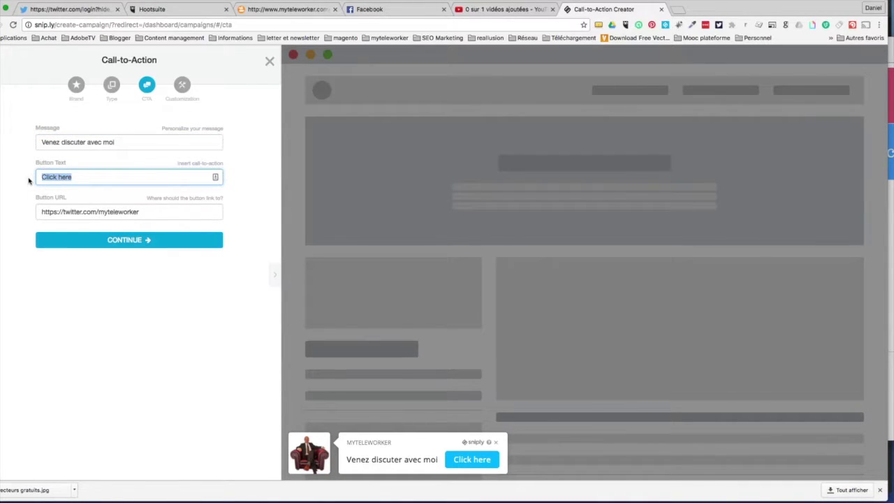
pyautogui.write('Cliquez ici')
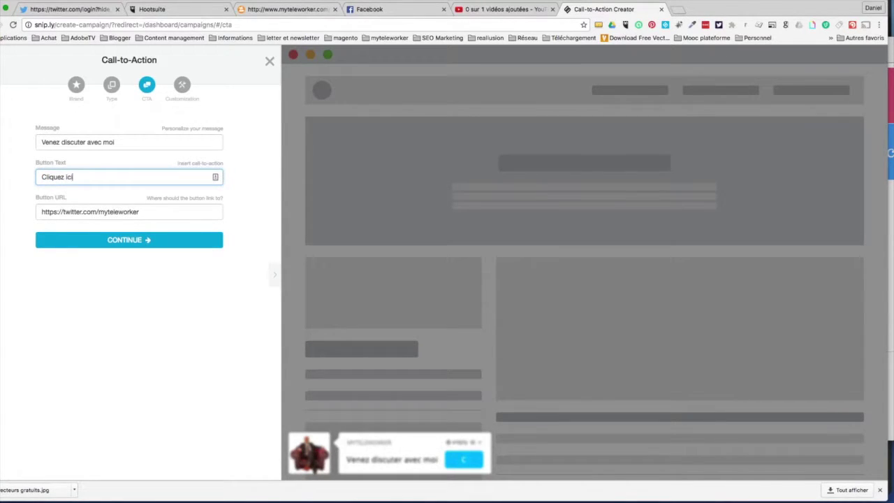
pyautogui.press('Tab')
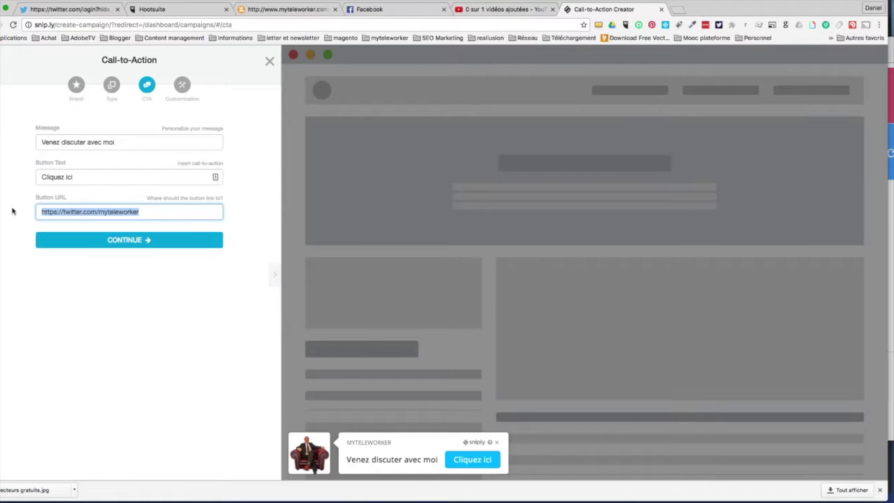
pyautogui.write('htt')
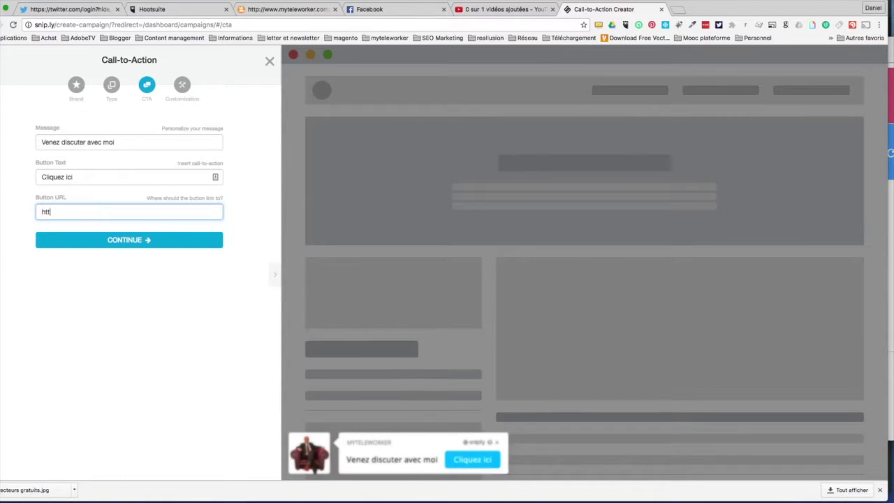
pyautogui.write('p://www.myteleworker.com')
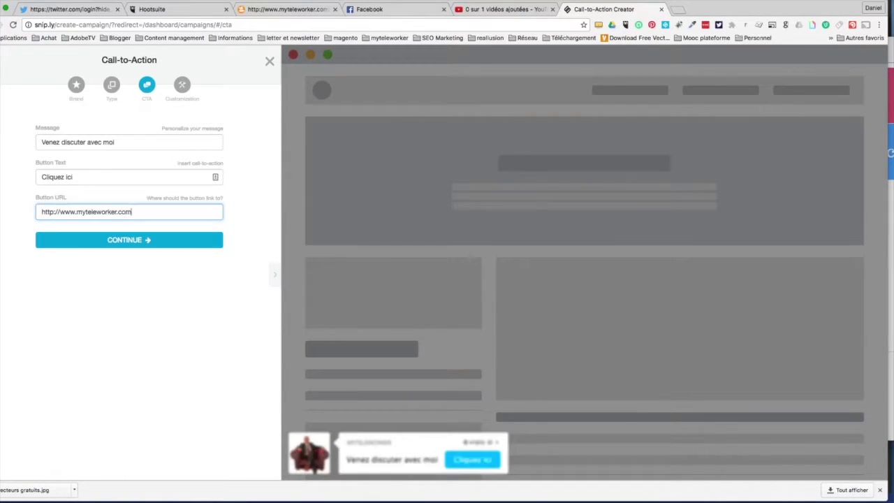
pyautogui.click(144, 240)
# Try the Full Width and Candy themes on the call-to-action
pyautogui.click(93, 142)
pyautogui.click(94, 151)
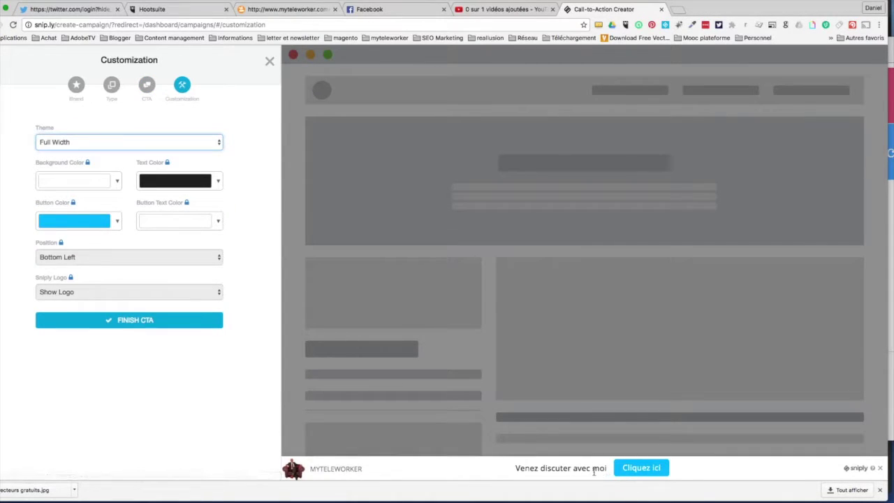
pyautogui.click(154, 143)
pyautogui.click(151, 151)
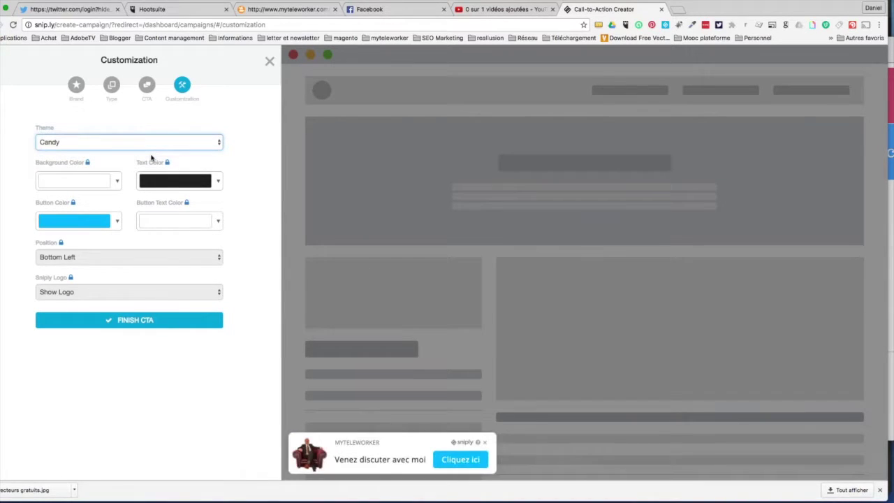
# Apply the Bean theme, finish the call-to-action and go to the list of call-to-actions
pyautogui.click(148, 145)
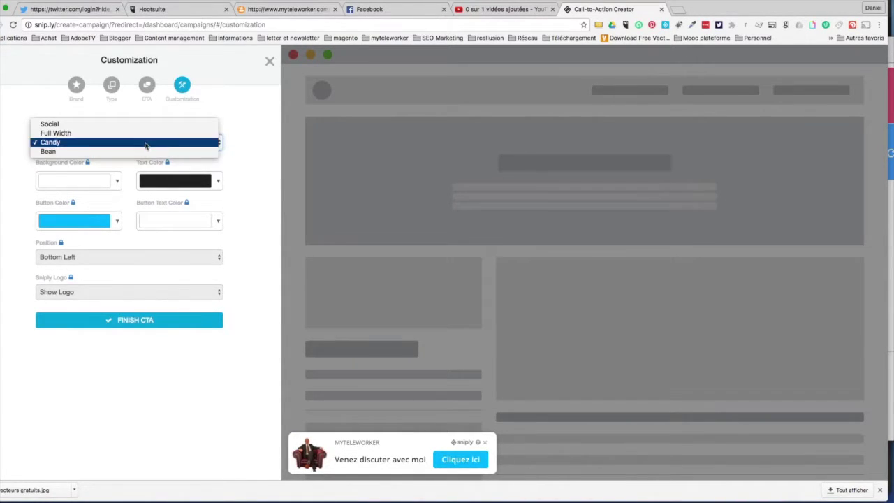
pyautogui.click(142, 152)
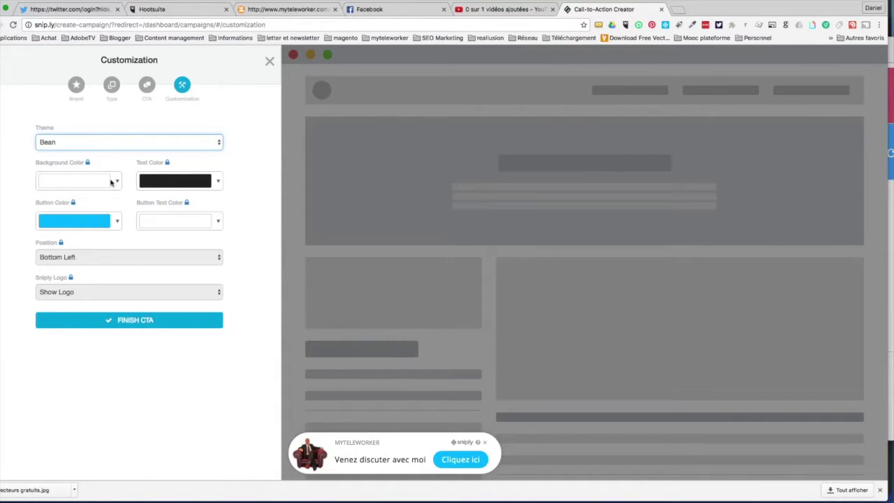
pyautogui.click(143, 321)
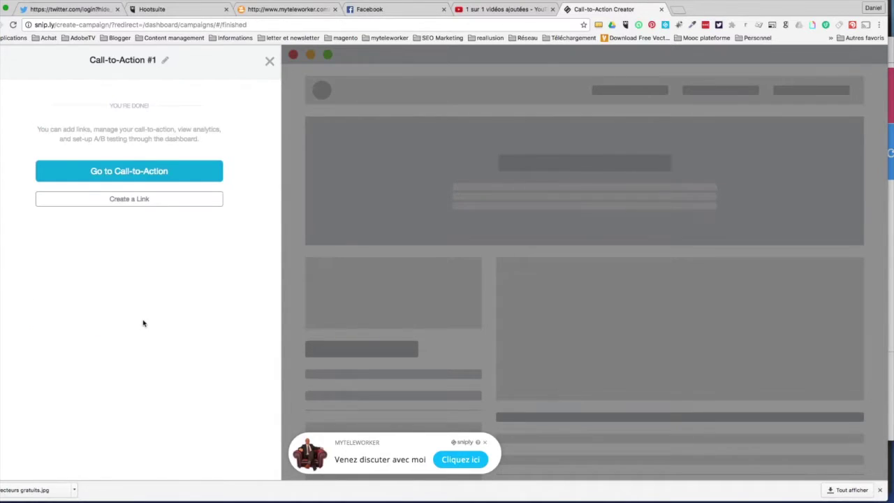
pyautogui.click(128, 175)
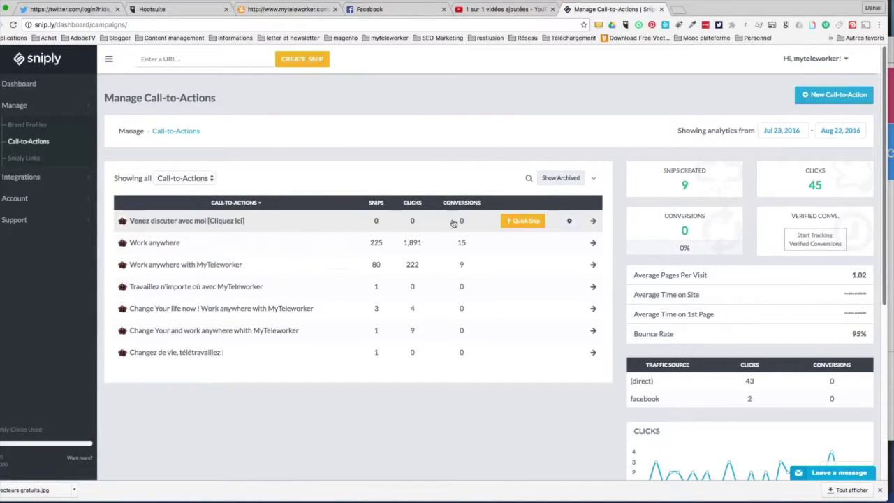
pyautogui.click(252, 353)
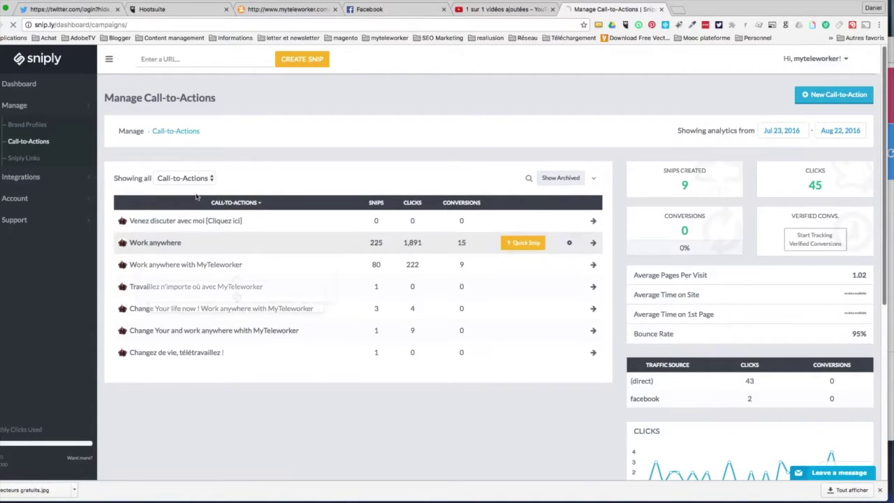
# Open tinypng.com in a new browser tab
pyautogui.click(676, 9)
pyautogui.write('tinypng.com')
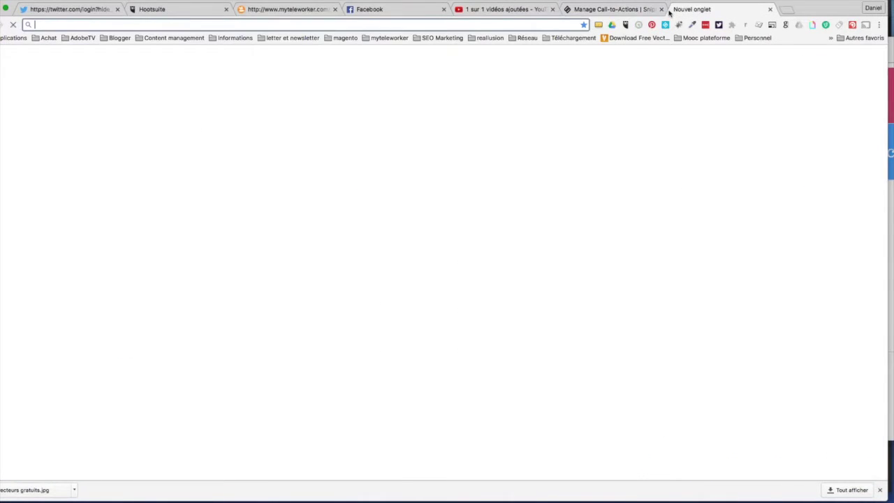
pyautogui.press('Return')
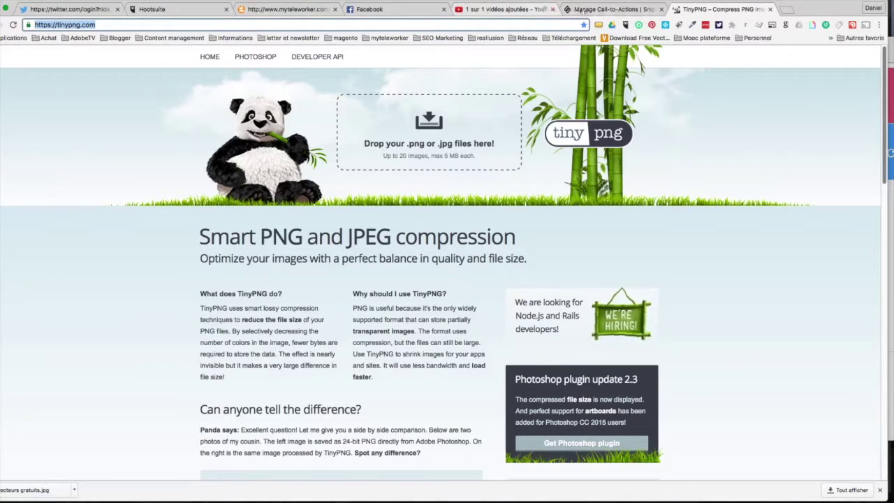
pyautogui.click(608, 9)
pyautogui.rightClick(160, 61)
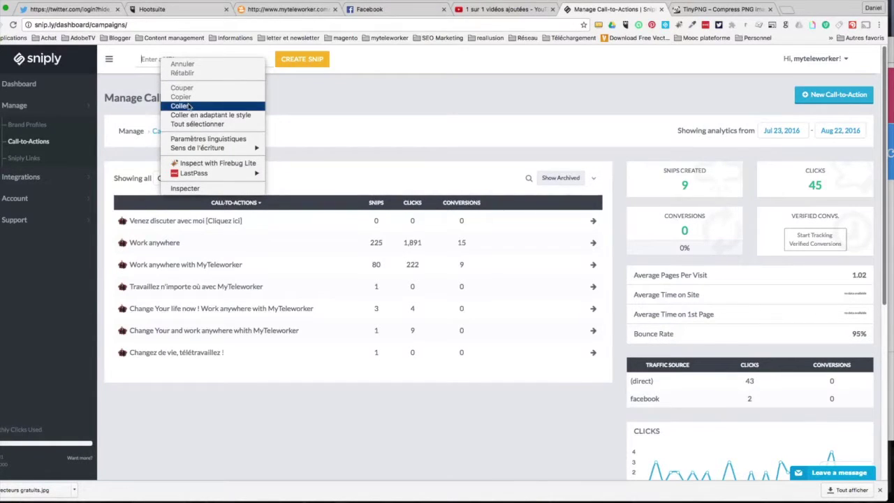
pyautogui.click(181, 106)
pyautogui.click(301, 59)
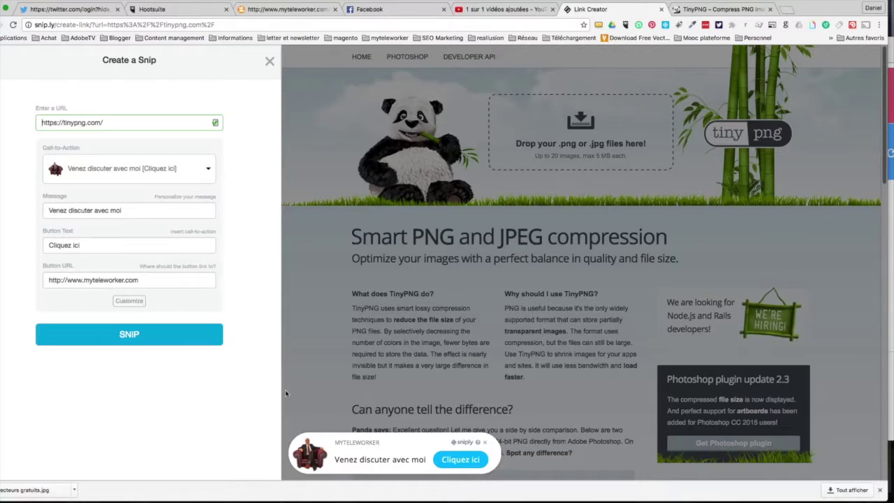
pyautogui.click(115, 335)
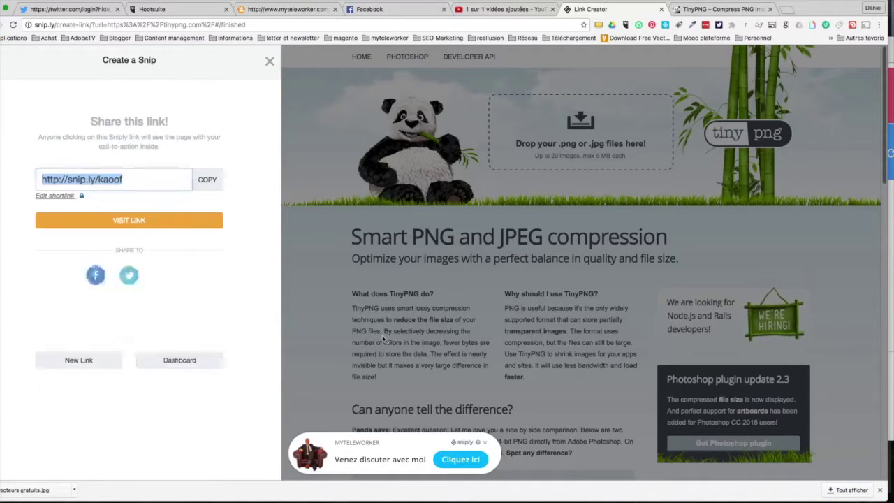
pyautogui.click(204, 180)
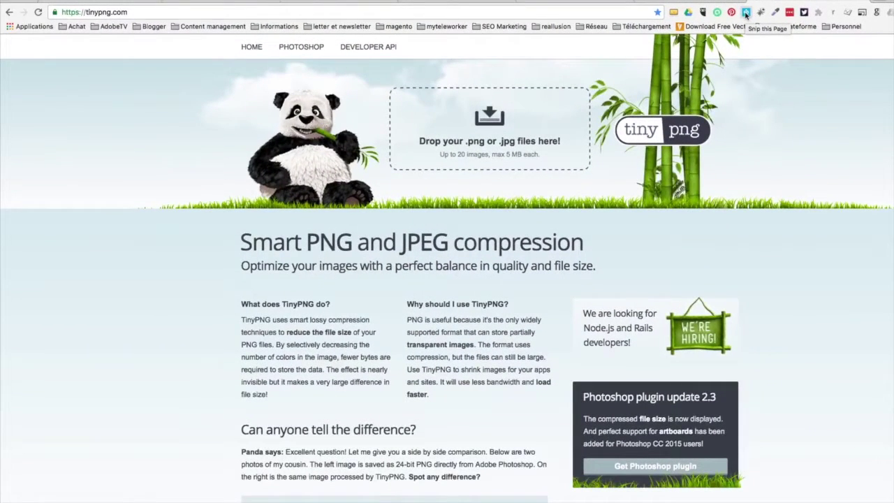
# Start a snip of the TinyPNG page with the Sniply browser extension and try the "Work anywhere" call-to-action
pyautogui.click(746, 13)
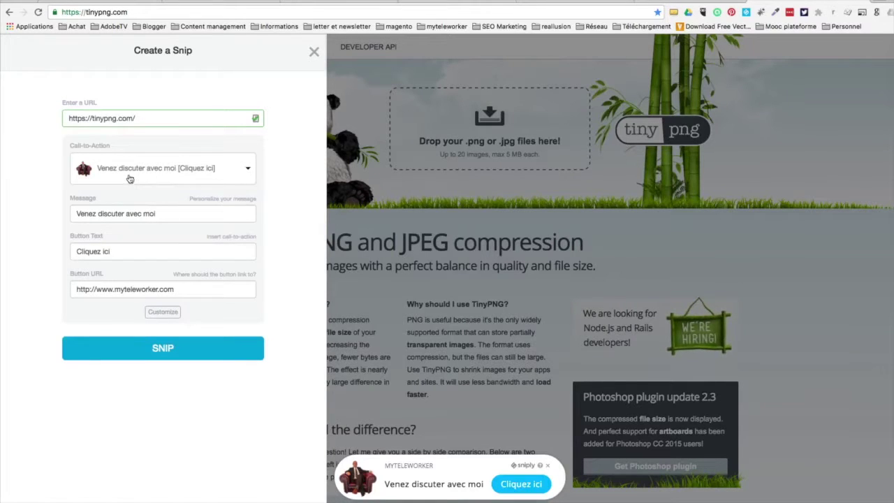
pyautogui.click(245, 170)
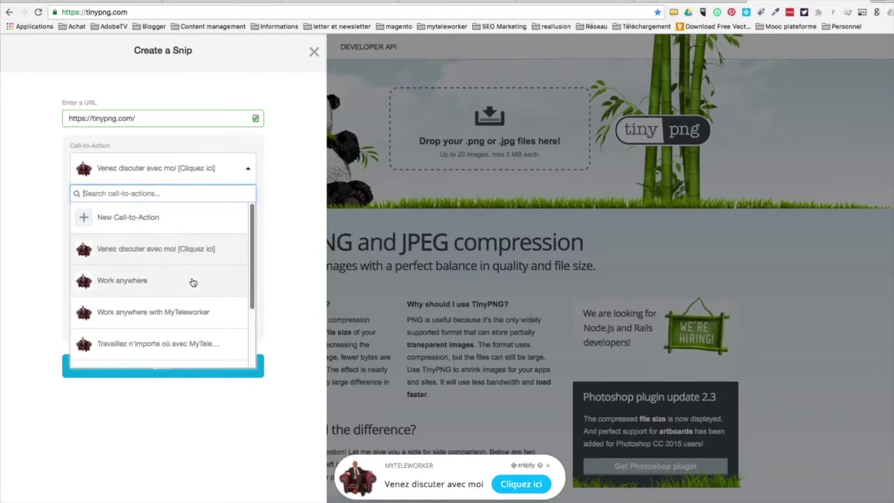
pyautogui.click(241, 281)
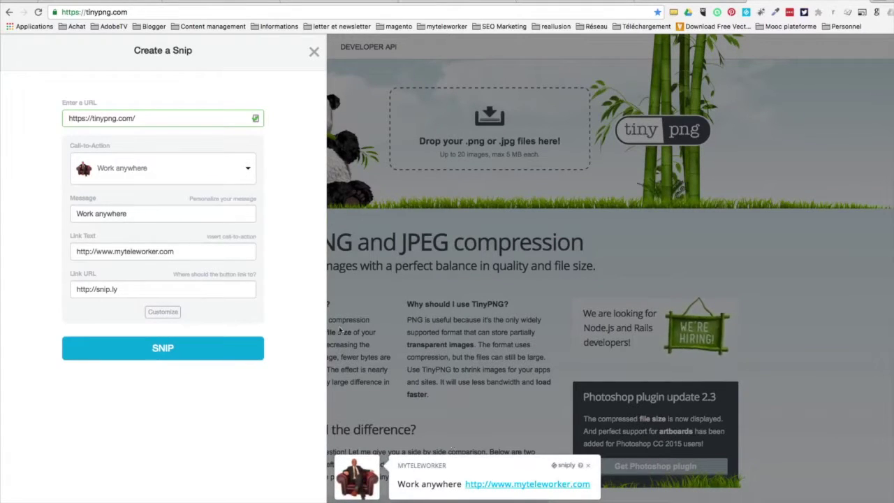
# Create the TinyPNG snip with the "Venez discuter avec moi [Cliquez ici]" call-to-action and visit its link
pyautogui.click(248, 171)
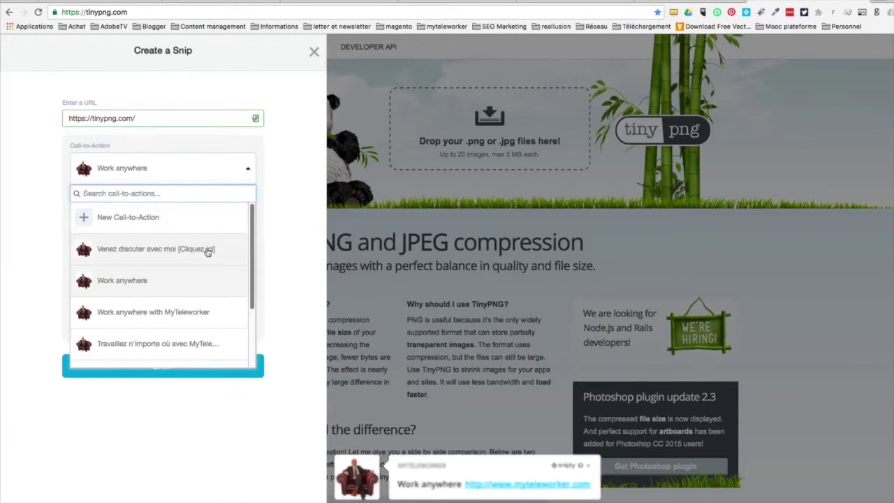
pyautogui.click(207, 250)
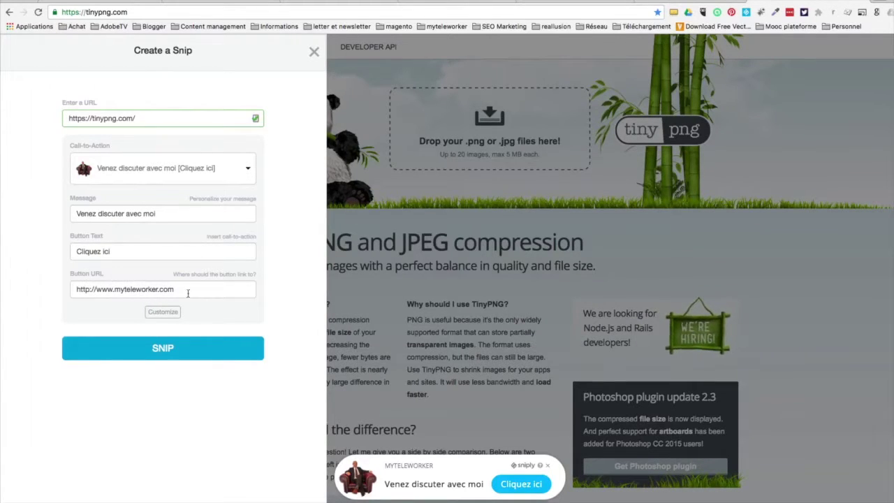
pyautogui.click(184, 353)
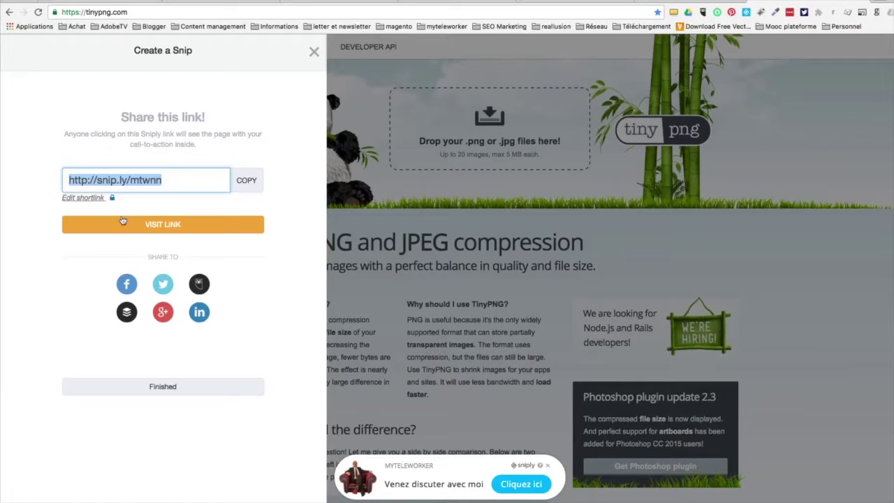
pyautogui.click(167, 226)
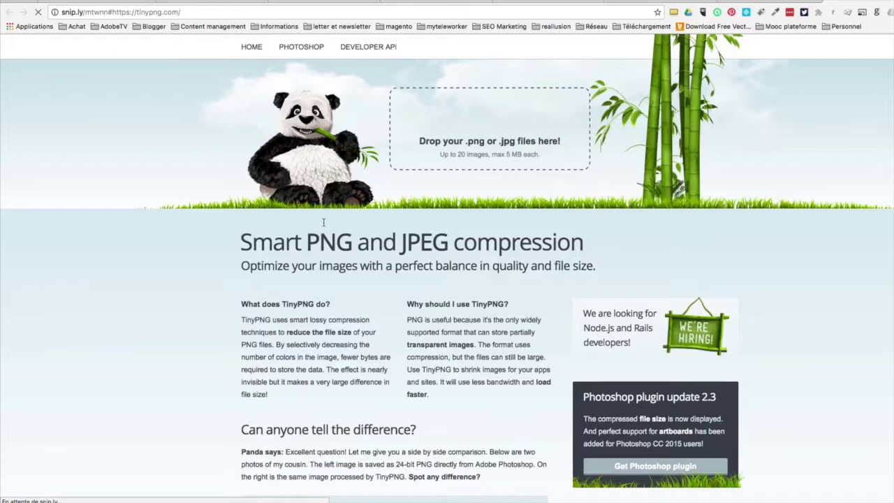